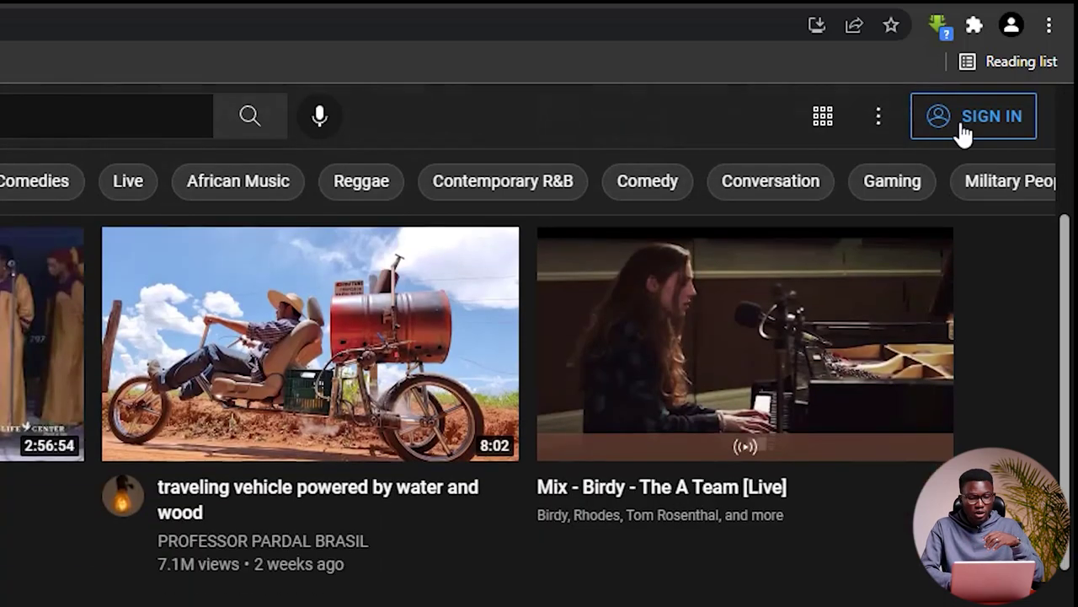
Step: From YouTube's Sign In, choose another account and bring up the account-creation options
click(963, 127)
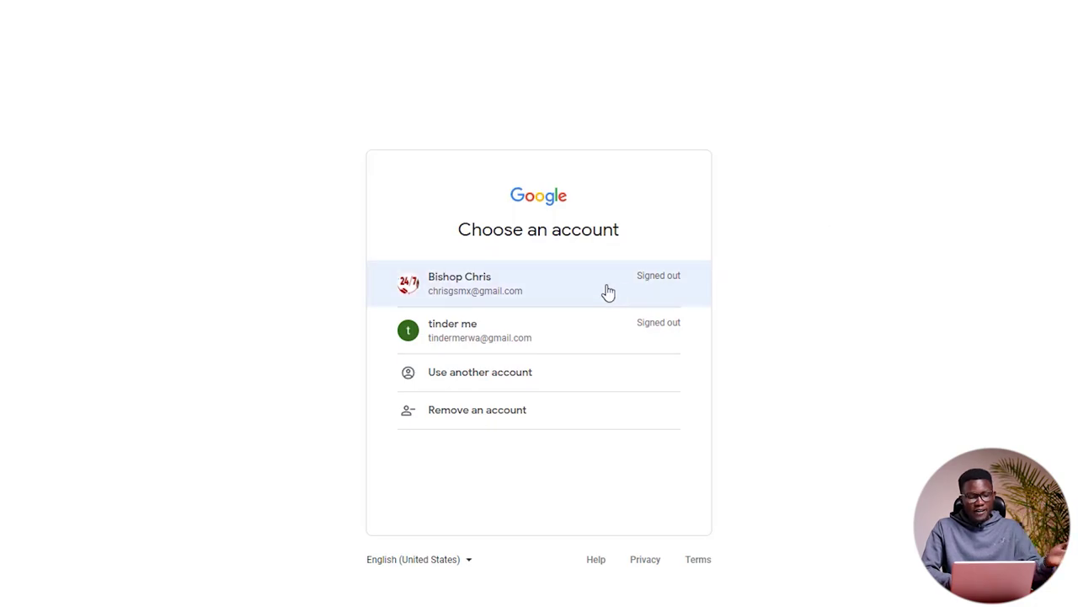
click(573, 379)
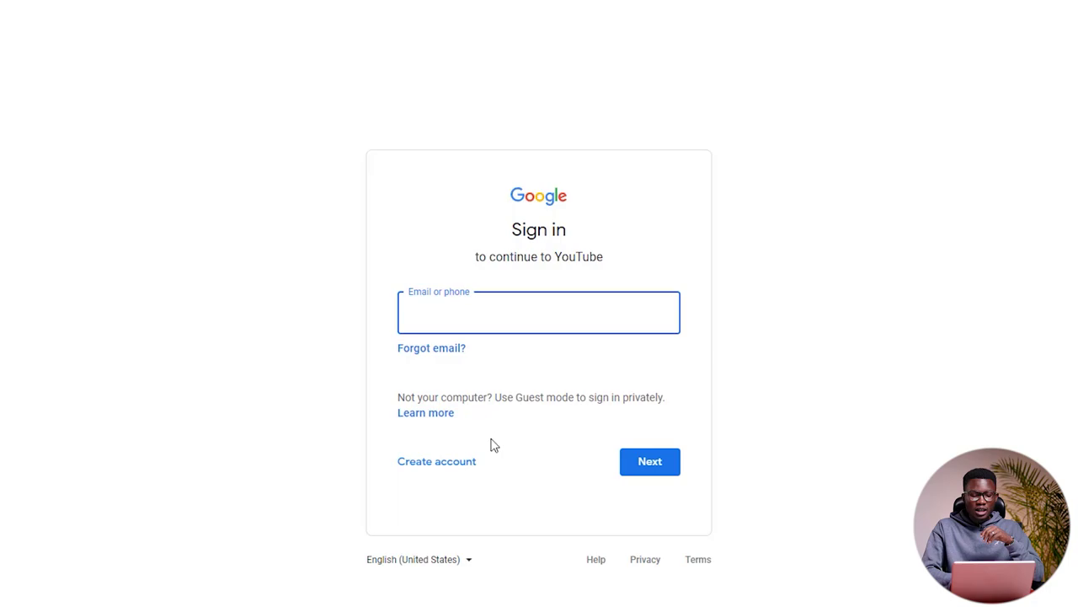
click(458, 469)
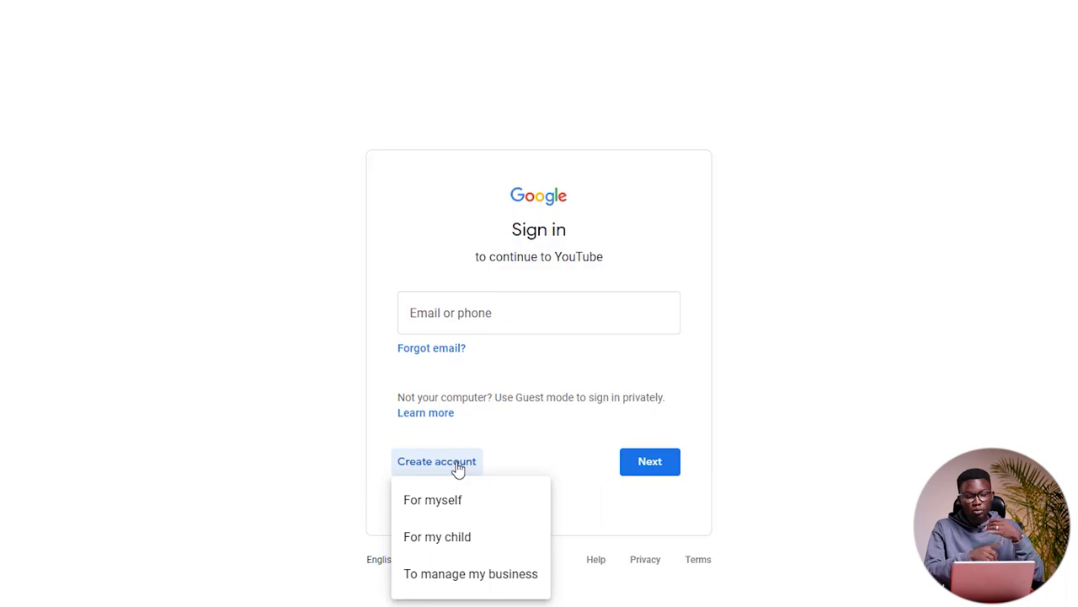
Step: Create a personal account and enter the first and last name
click(452, 509)
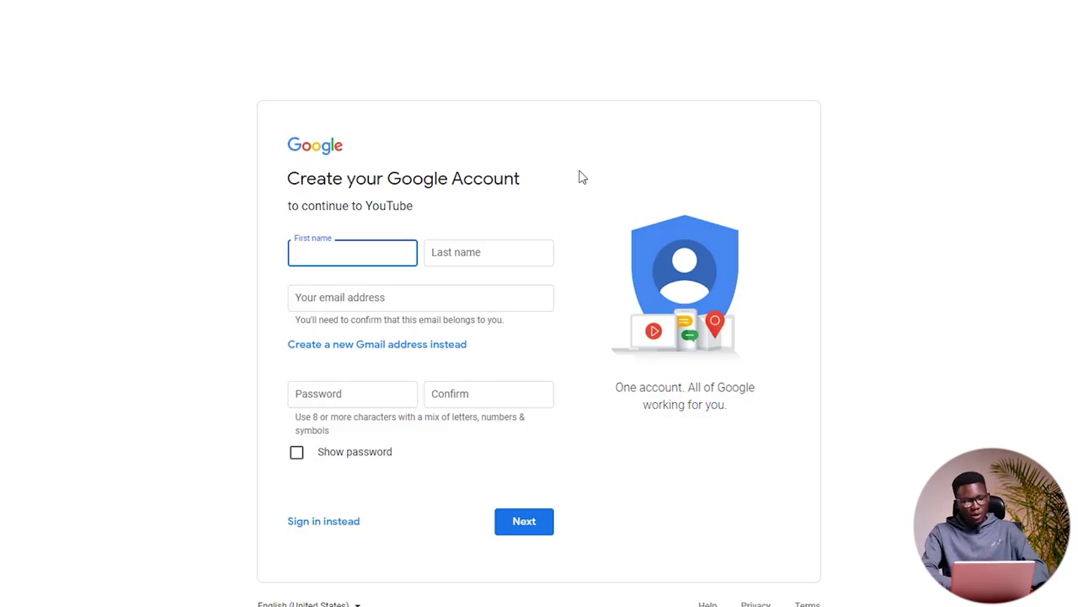
text(Twige)
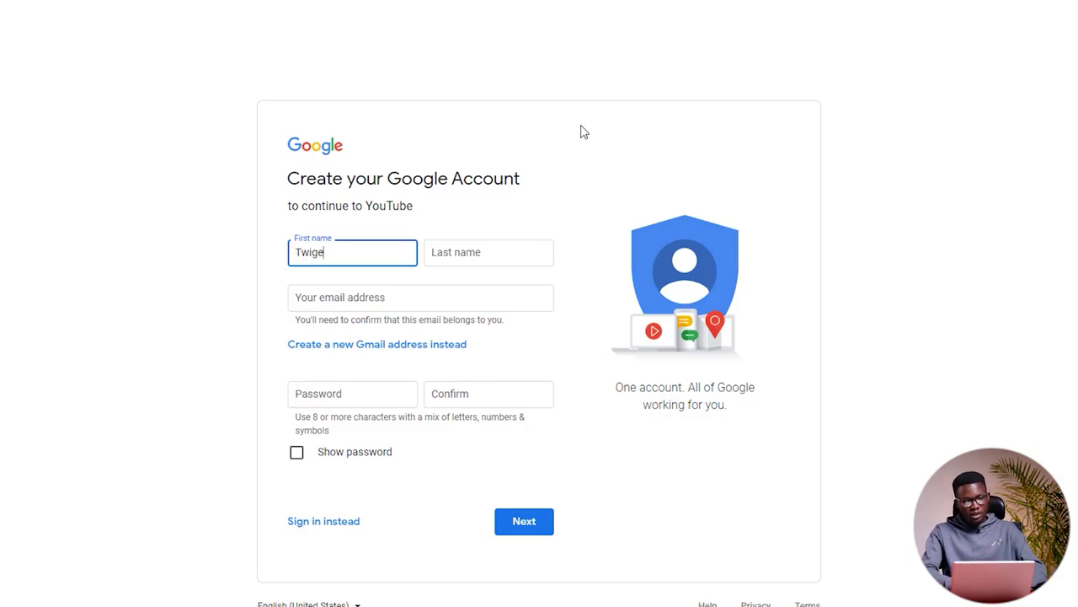
key(Tab)
text(yo)
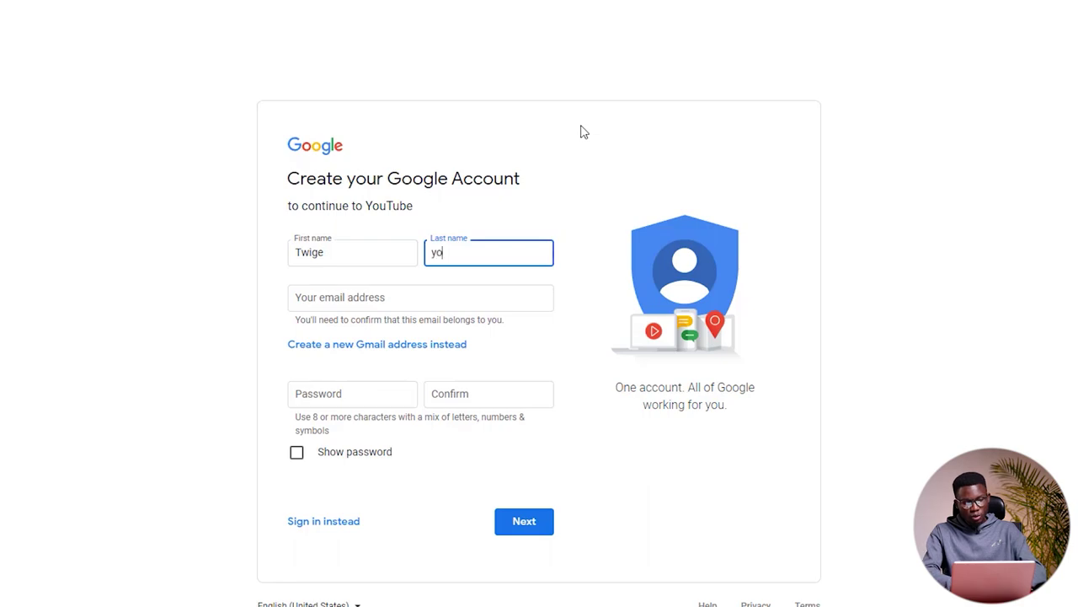
text(utube)
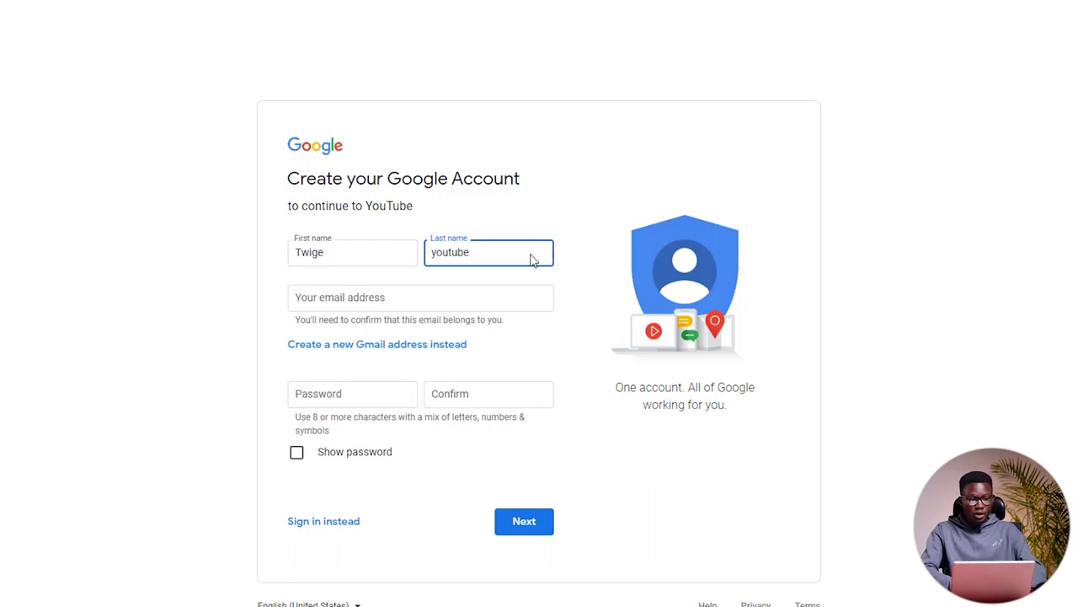
click(482, 301)
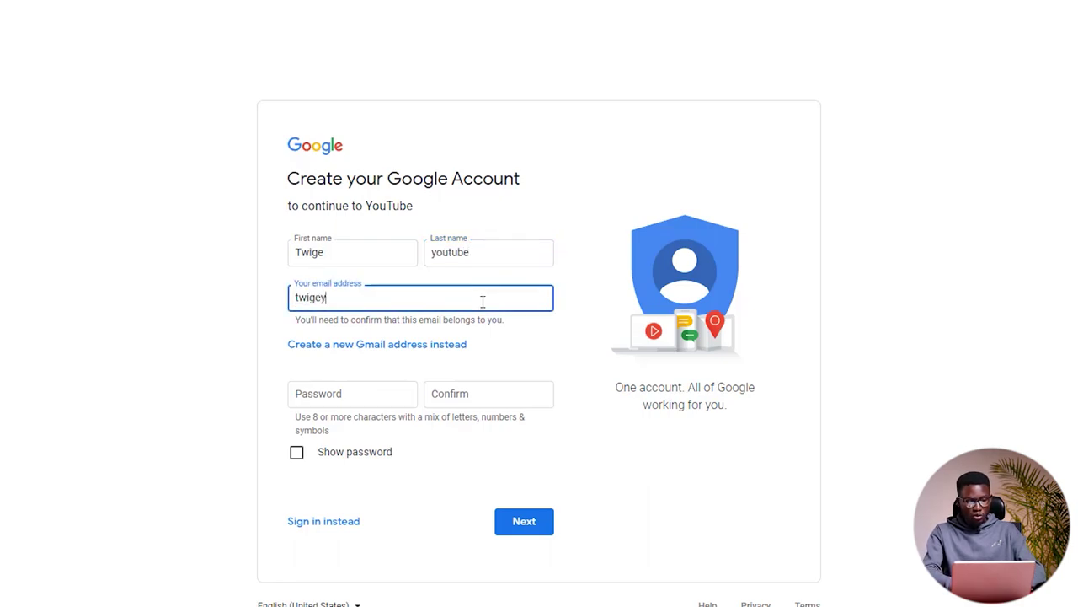
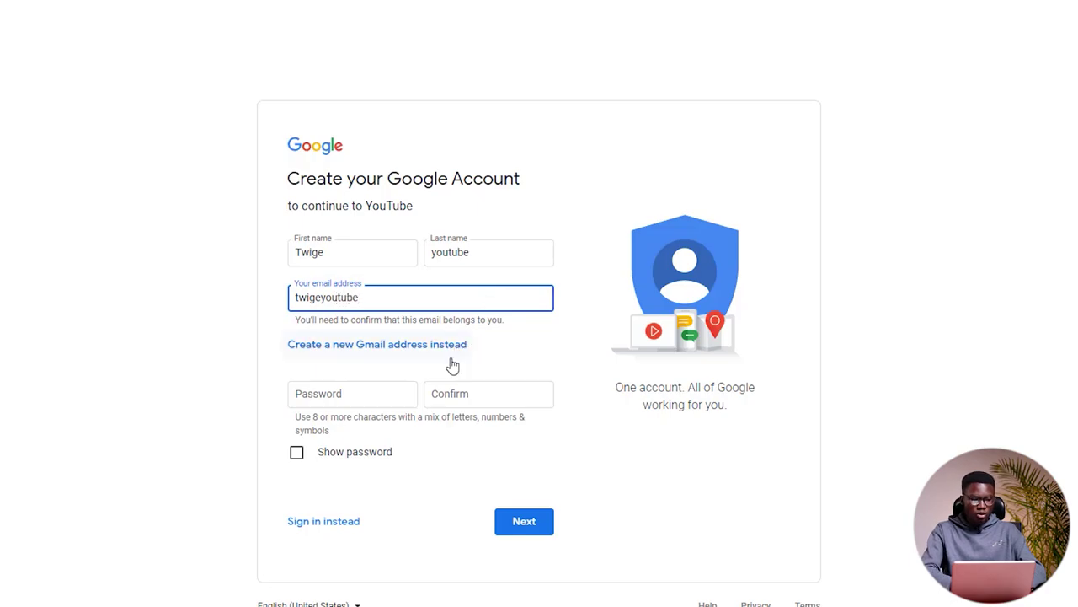
click(378, 403)
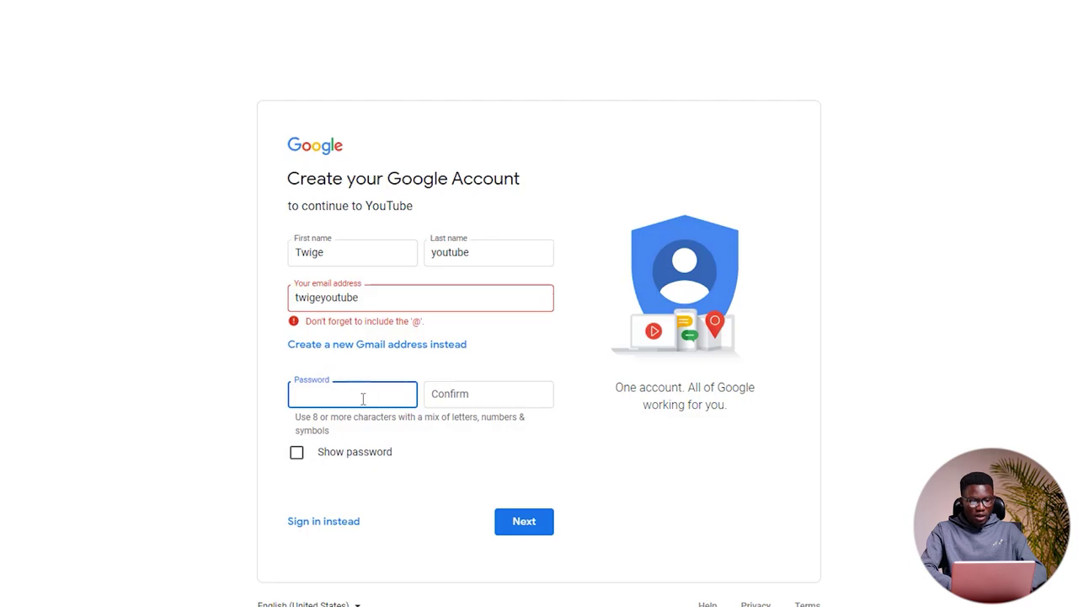
click(402, 301)
text(@)
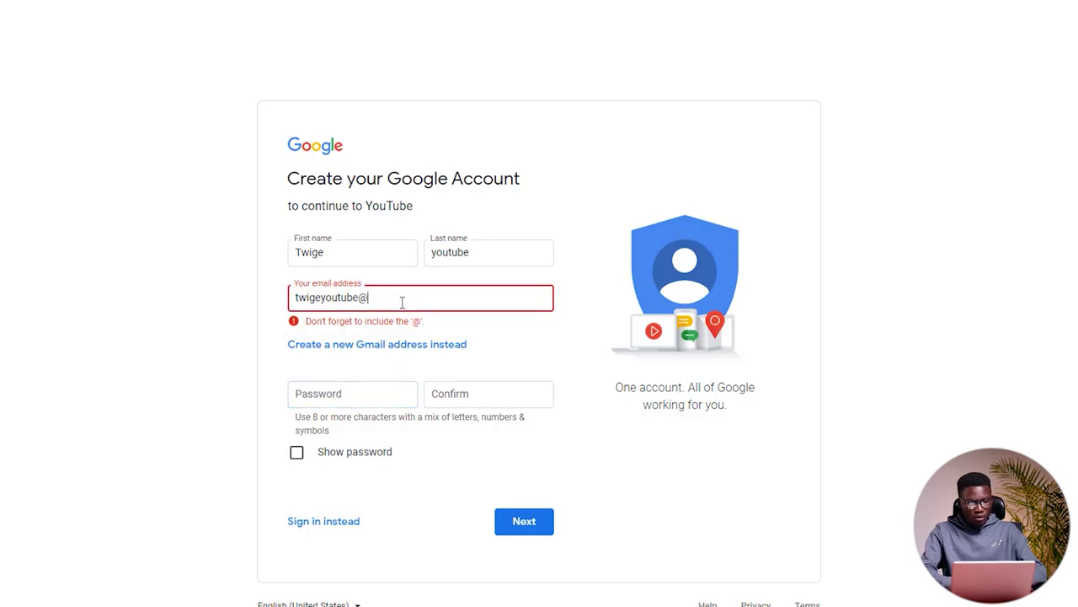
text(gmail.com)
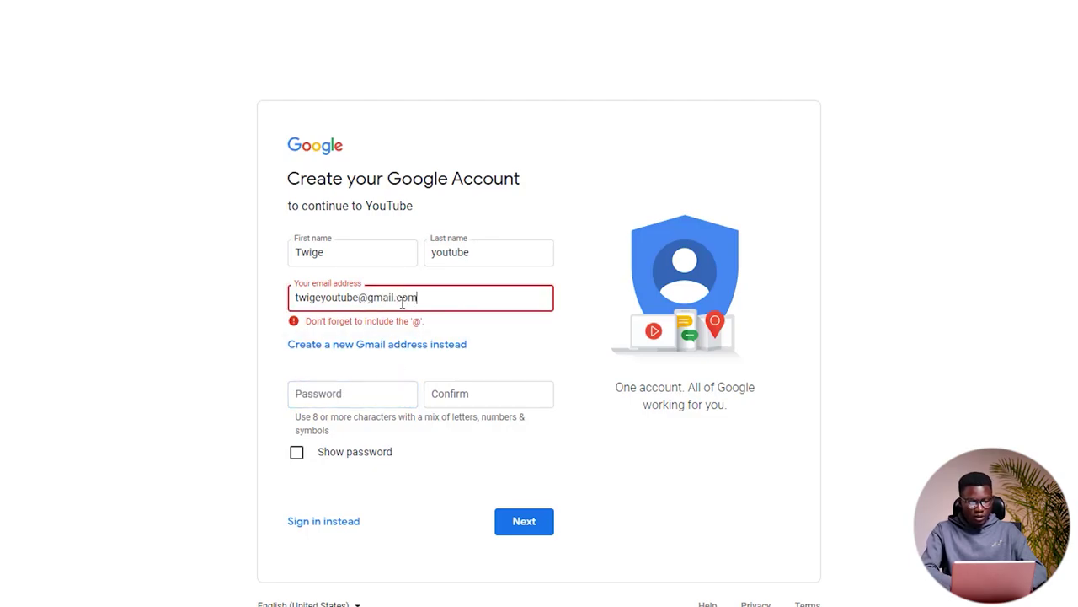
click(349, 395)
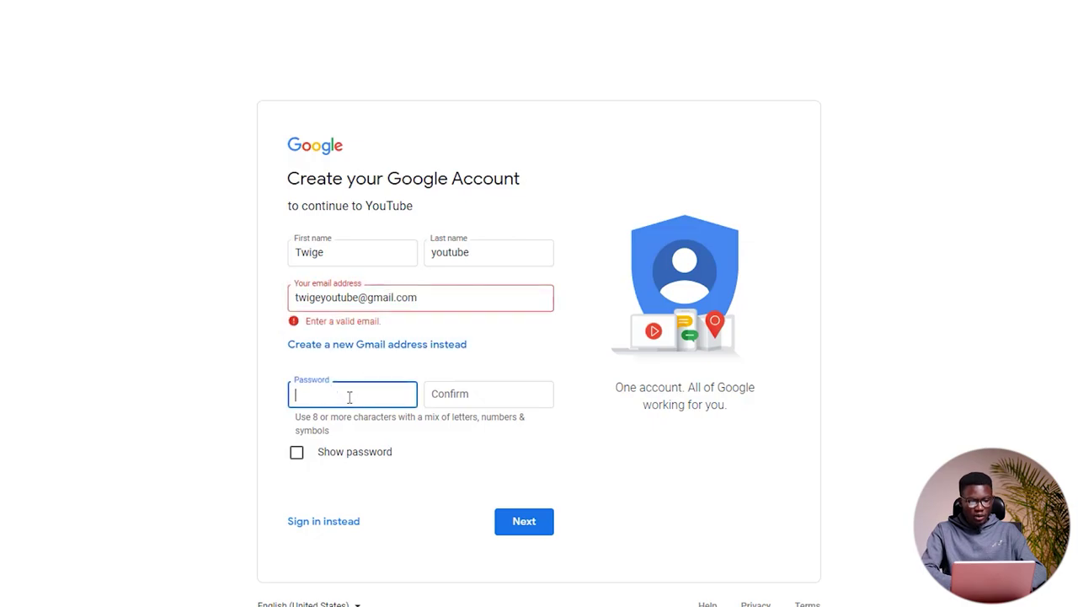
click(371, 346)
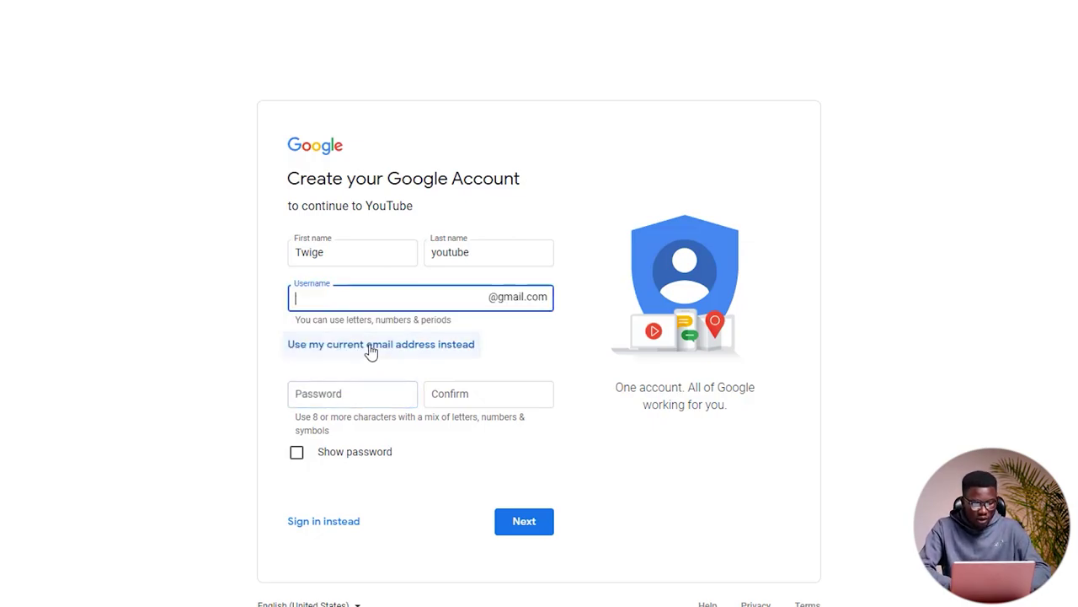
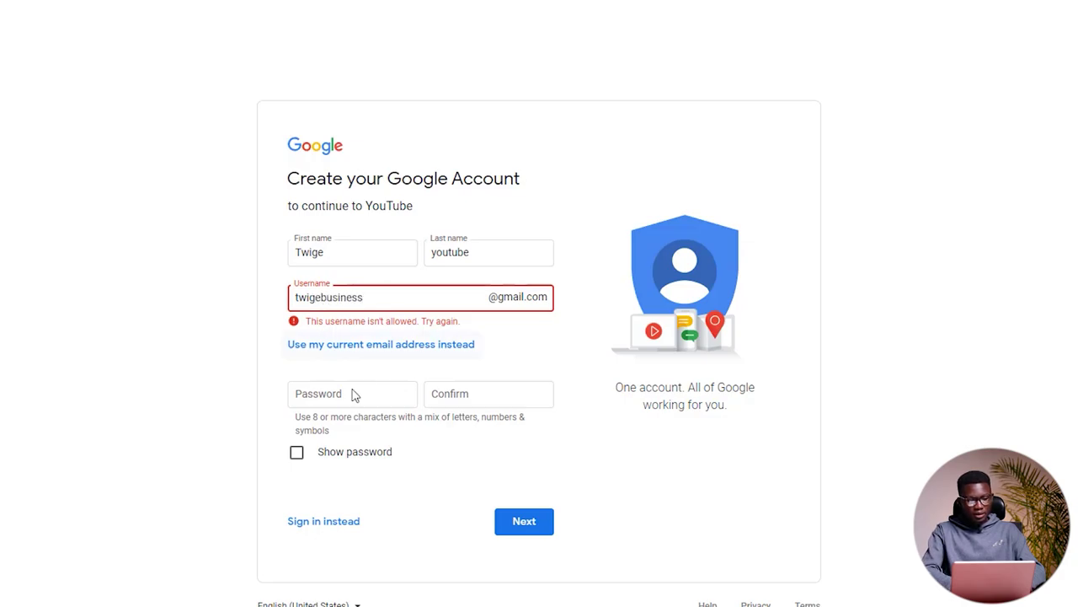
Step: Enter a new Gmail username, set and confirm the password, and submit
click(349, 394)
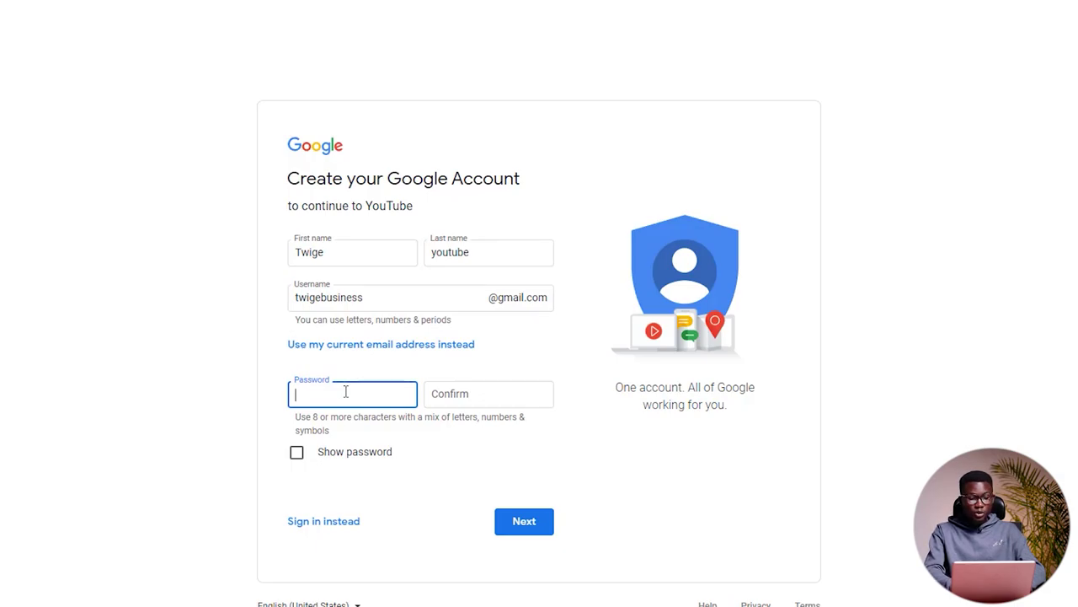
text(••••••)
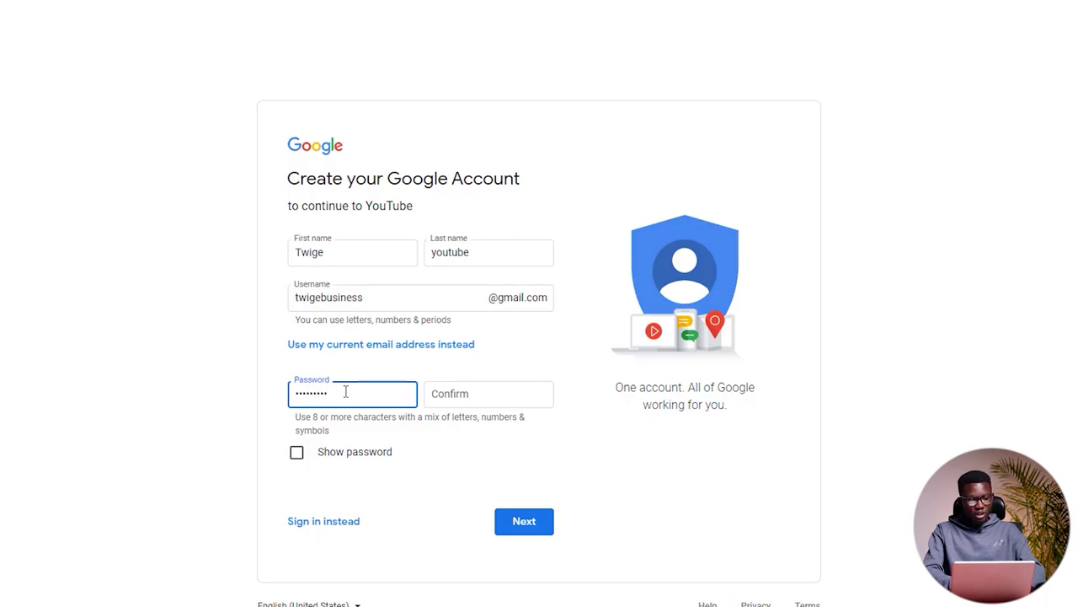
key(Tab)
text(•••••••••)
click(537, 522)
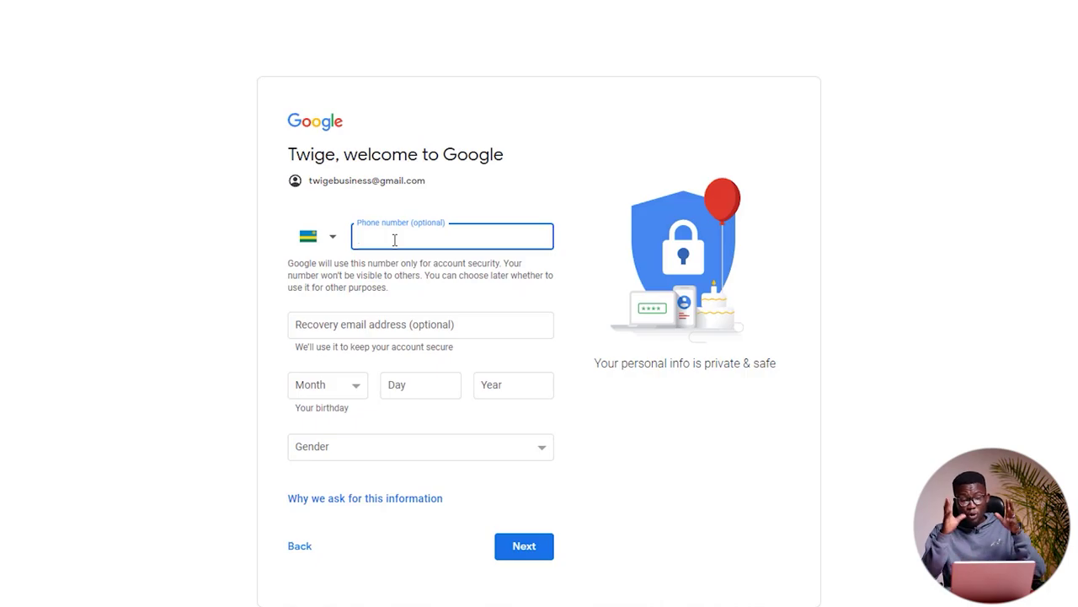
Step: Fill in the birth month, day and year on the welcome form
click(355, 387)
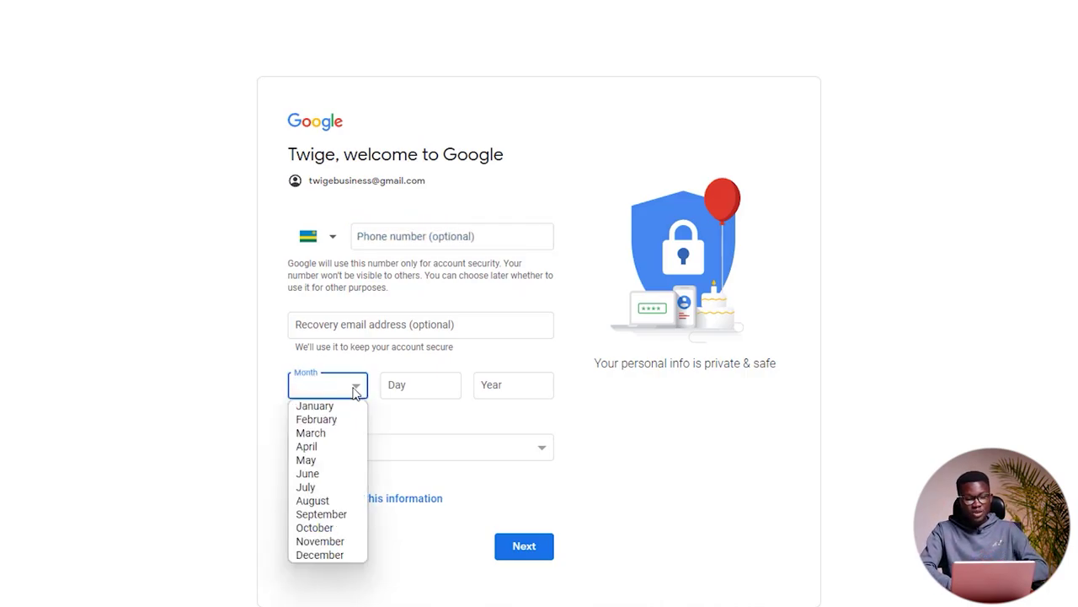
click(340, 446)
click(437, 387)
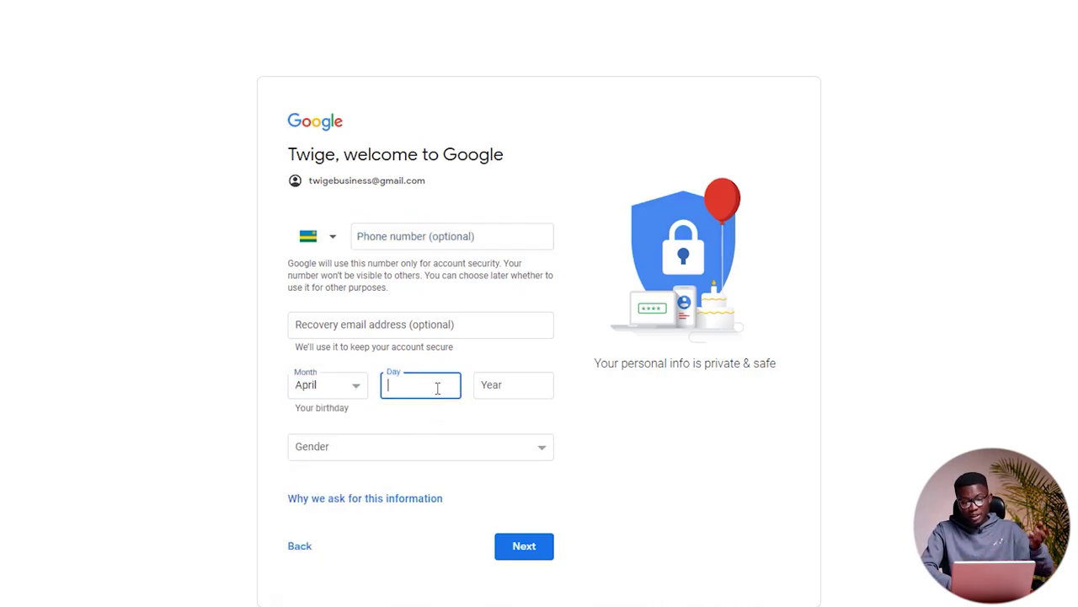
text(02)
click(508, 388)
text(1990)
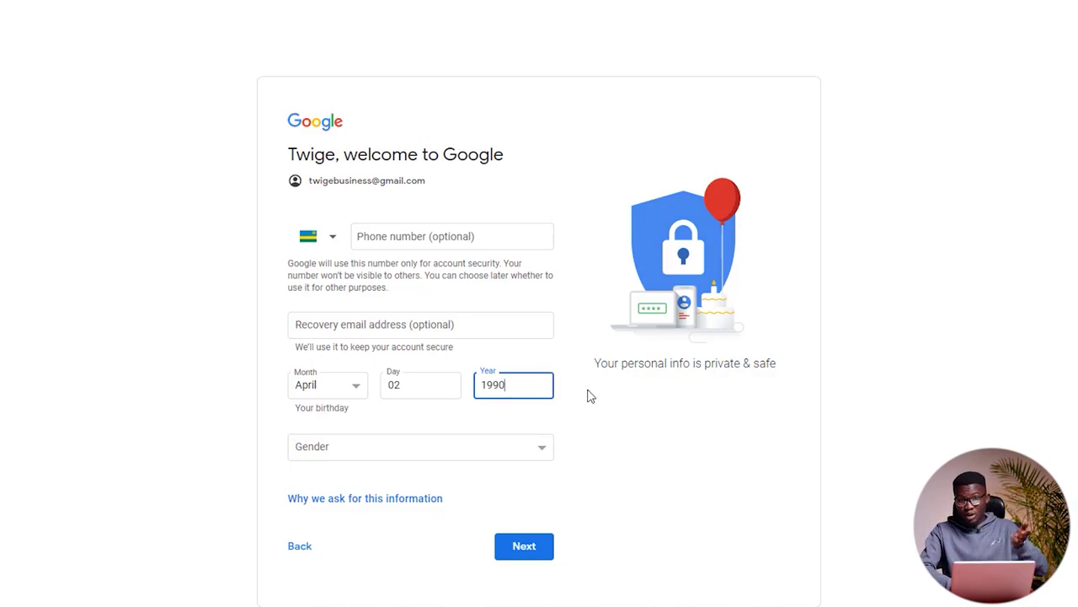
Step: Set gender to Male and submit the welcome form
click(449, 449)
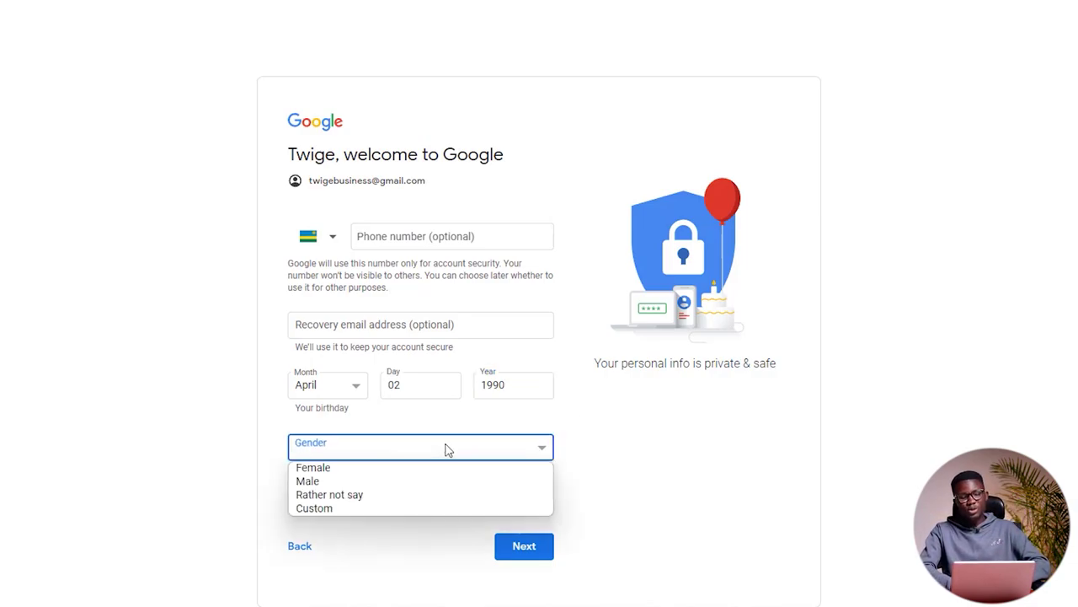
click(362, 482)
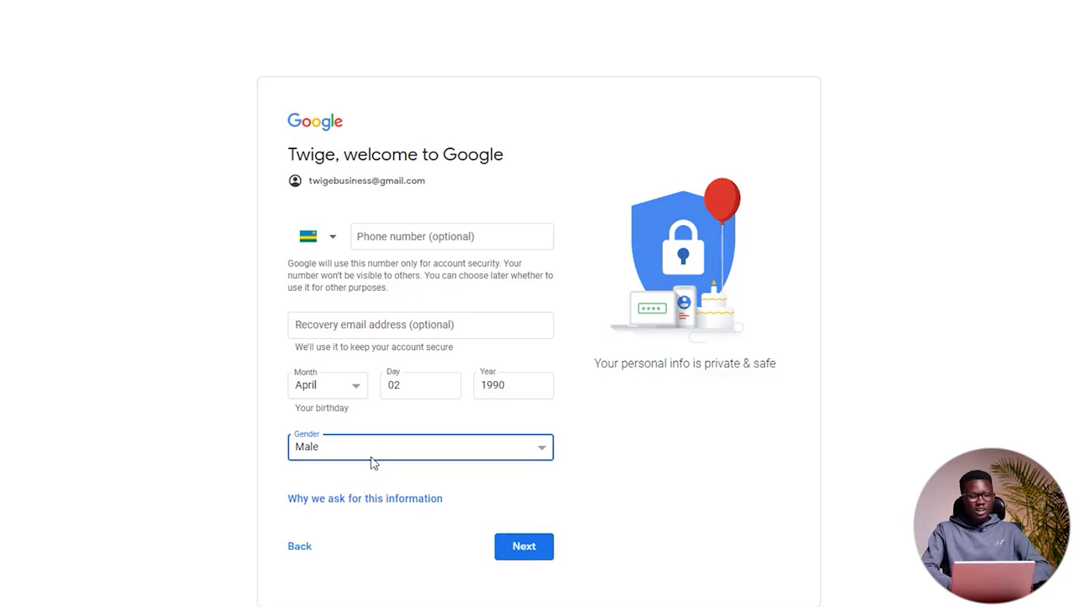
click(509, 545)
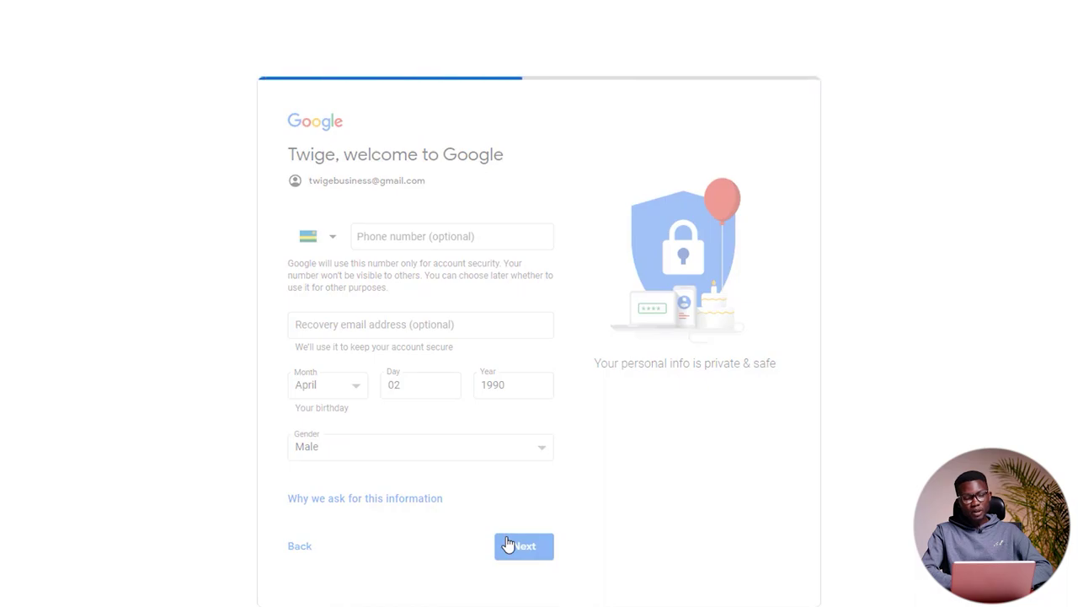
Step: Scroll through the Privacy and Terms page and agree to it
scroll(509, 544, down, 6)
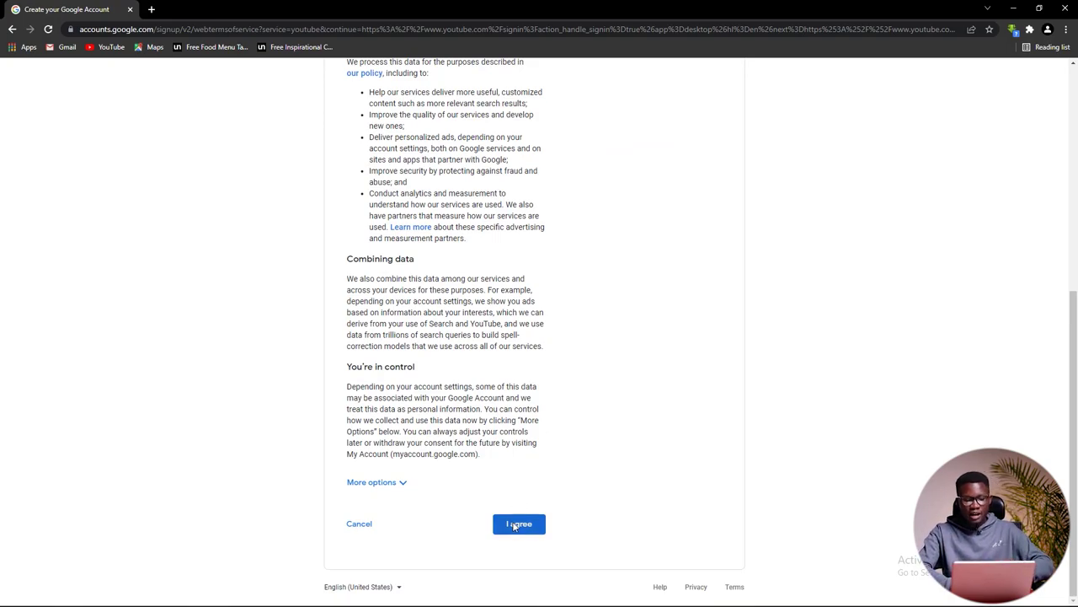
click(518, 523)
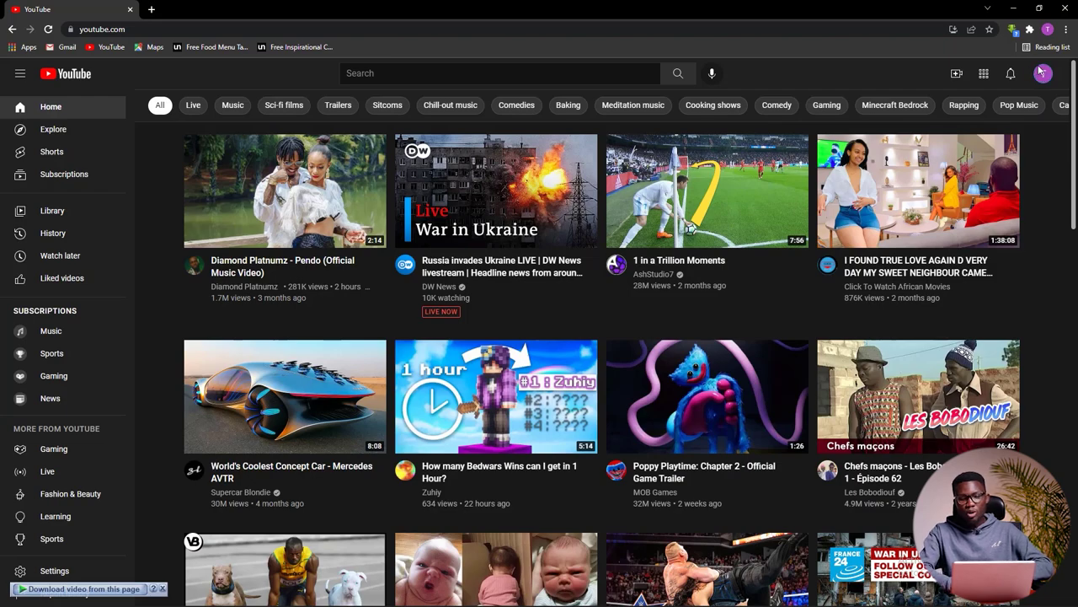
Step: Create a channel from the account menu, keeping the suggested channel name
click(1043, 75)
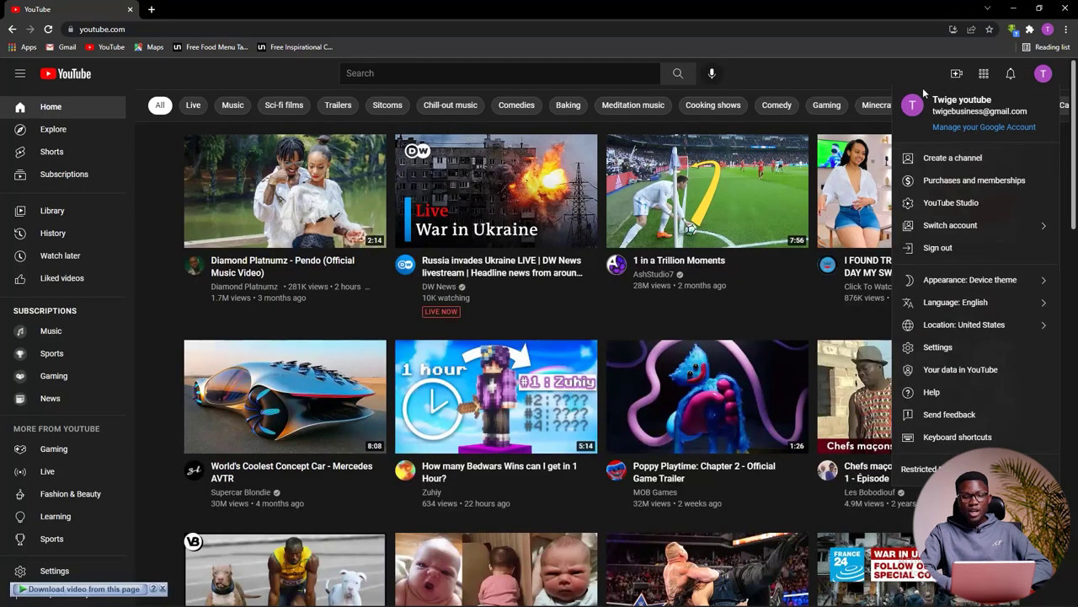
click(973, 162)
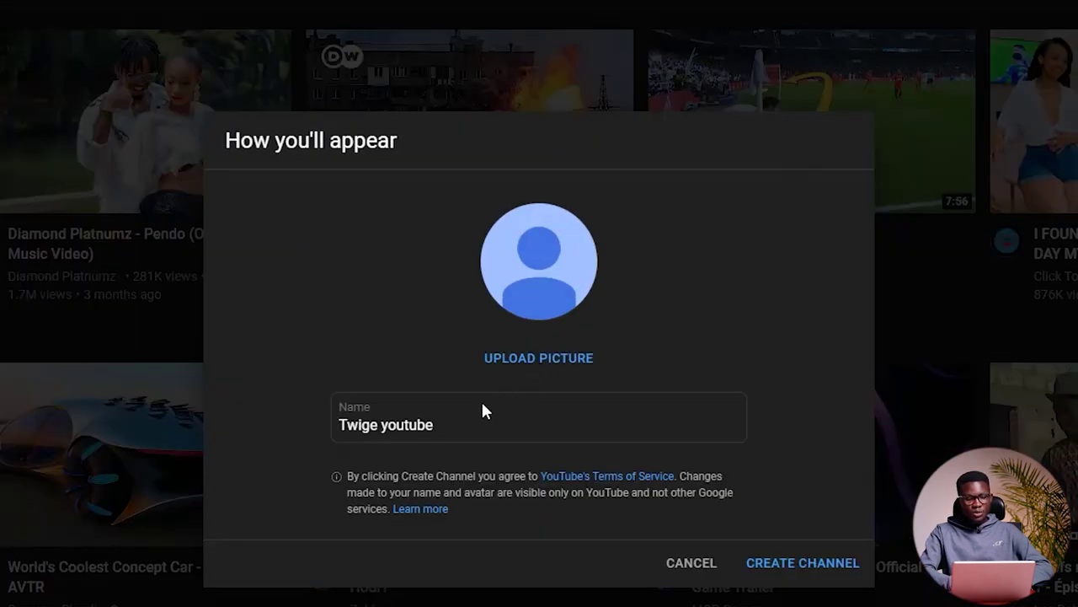
click(481, 411)
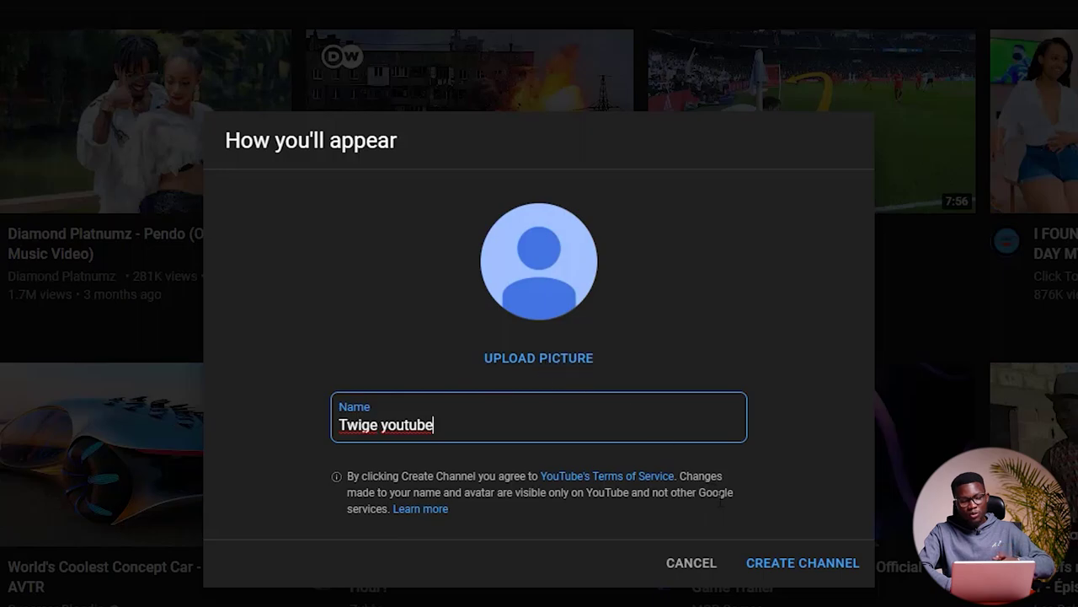
click(764, 564)
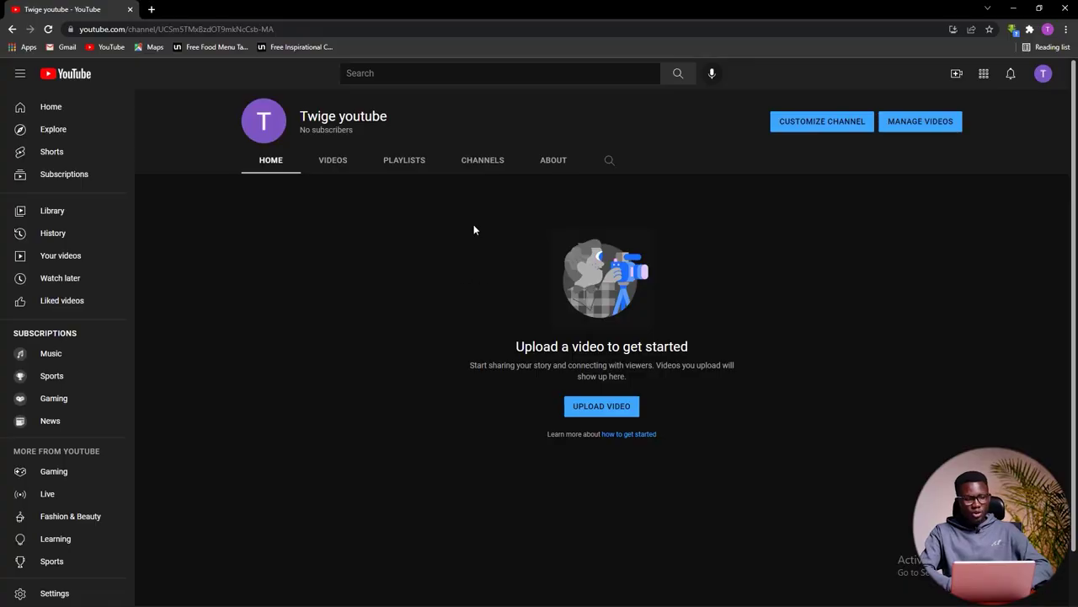
Step: Navigate the browser to studio.youtube.com using the address bar's autocomplete
drag(300, 117, 396, 114)
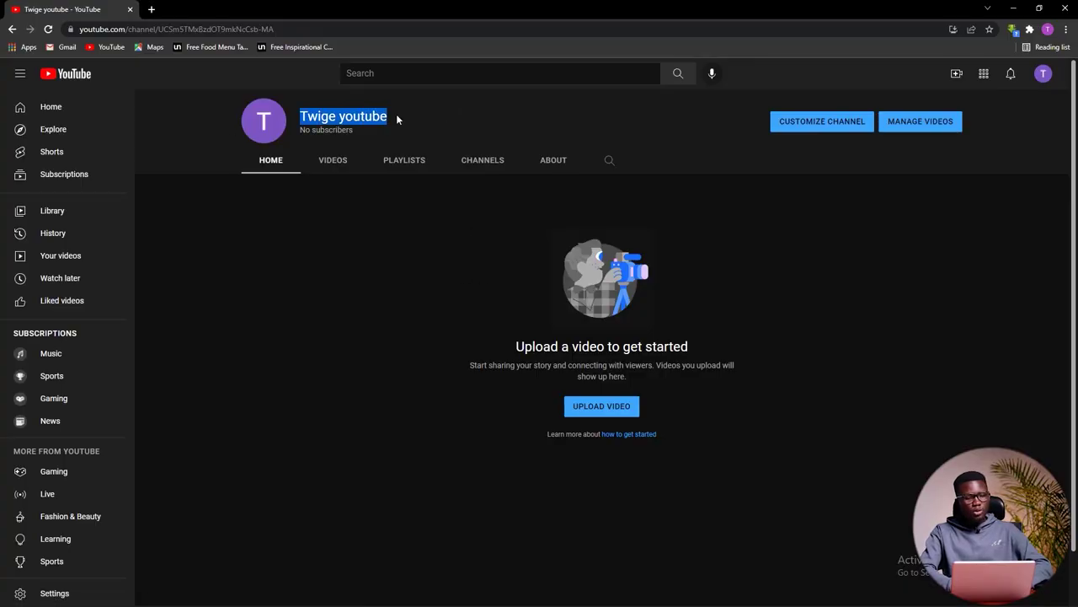
click(477, 95)
click(261, 29)
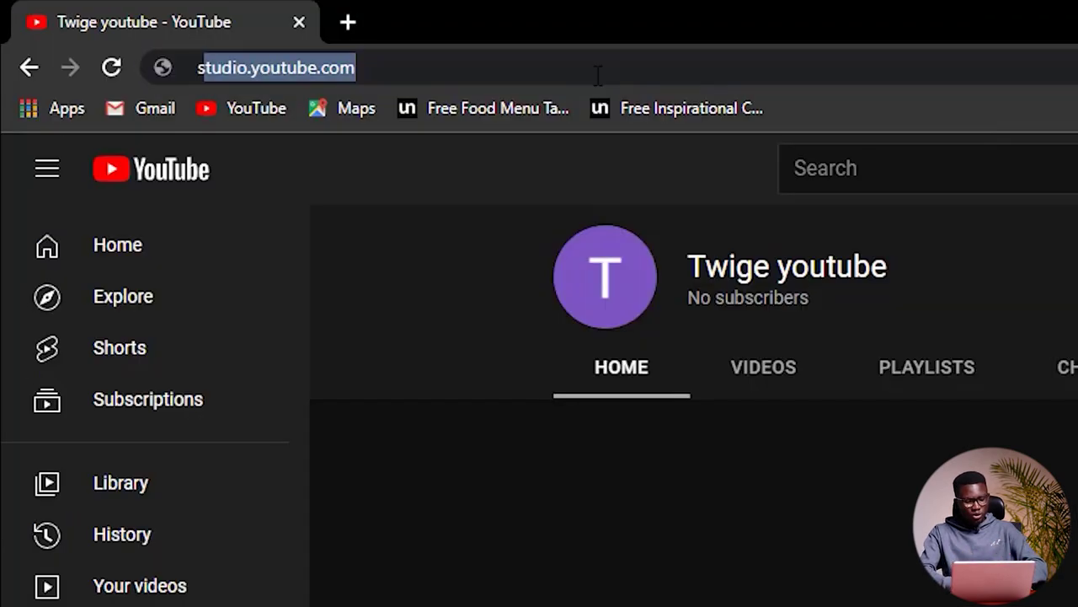
text(s)
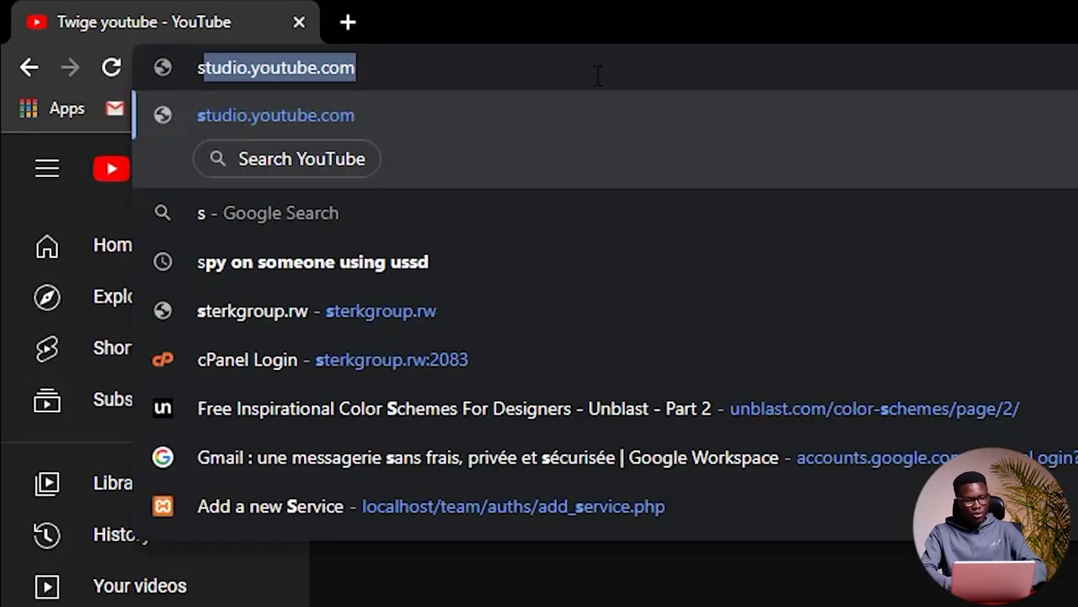
key(BackSpace)
key(BackSpace)
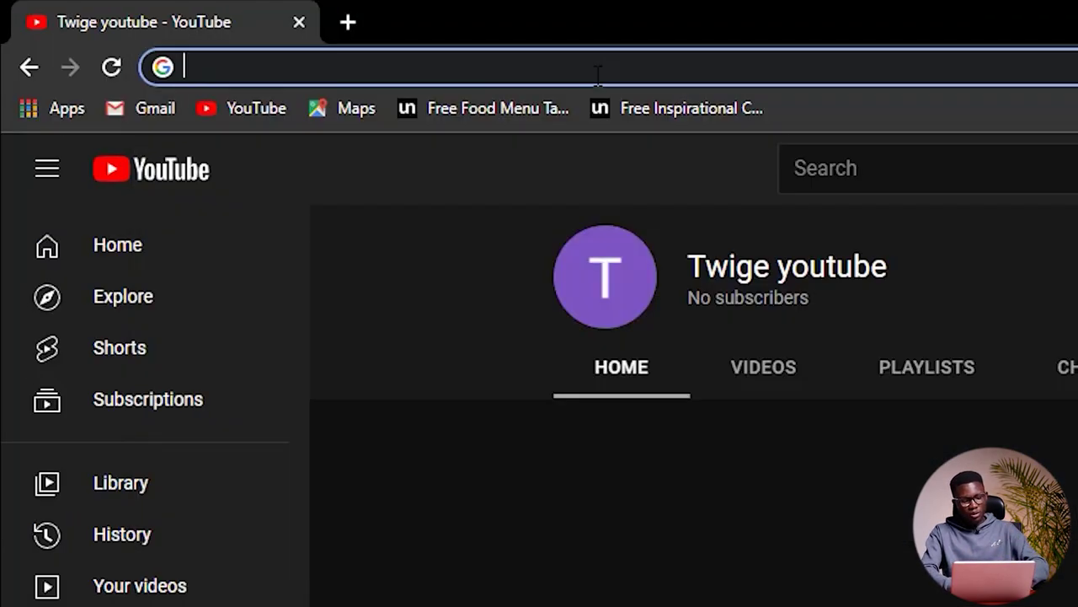
text(stud)
key(Right)
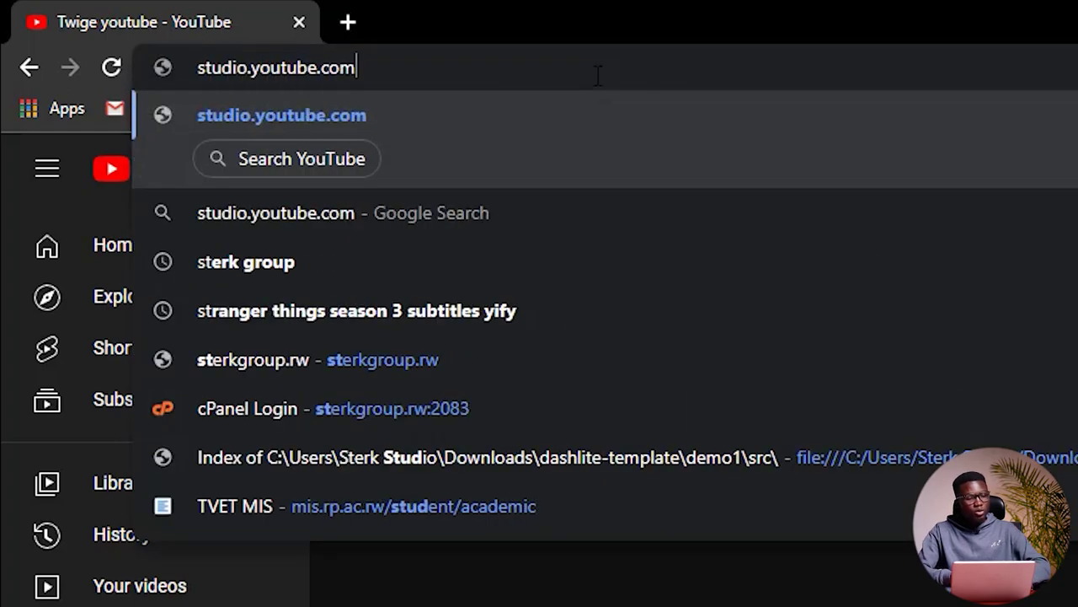
key(Return)
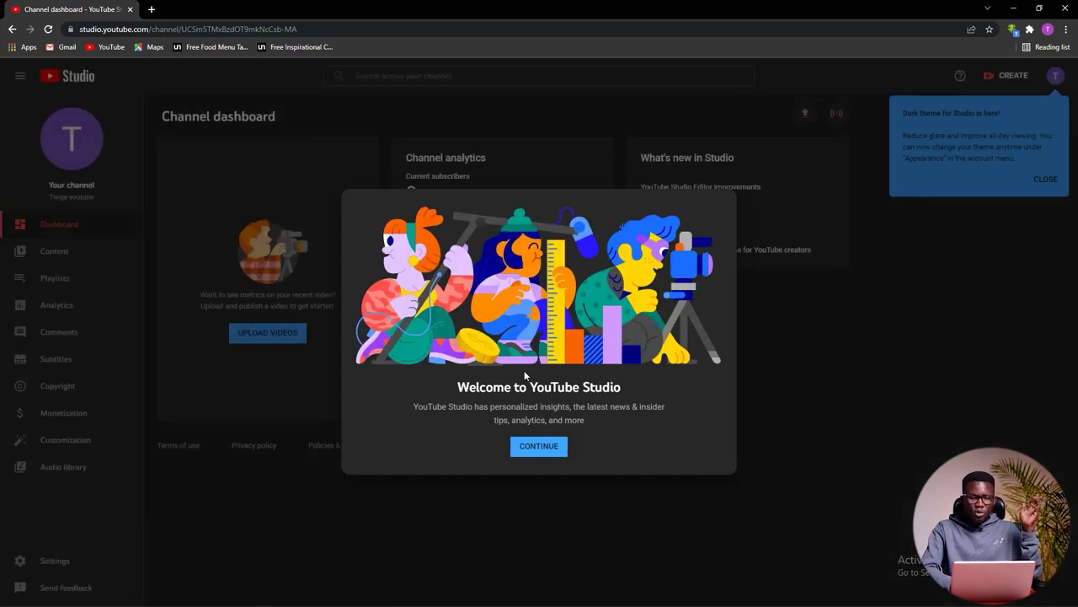
Step: Dismiss the Welcome to YouTube Studio dialog, dark theme notice and customization tip
click(548, 446)
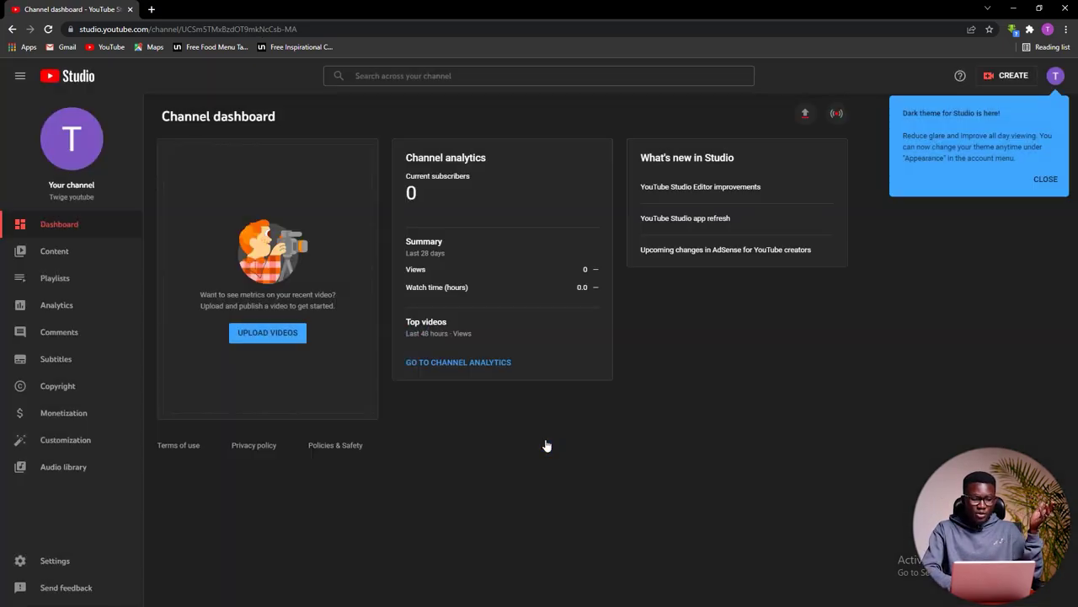
click(1049, 187)
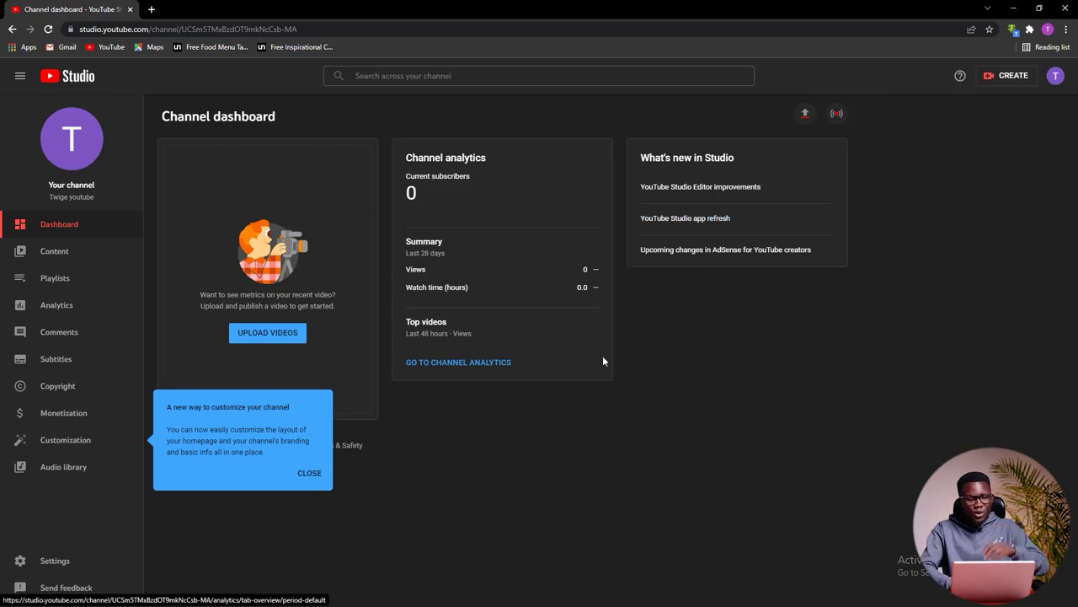
click(309, 472)
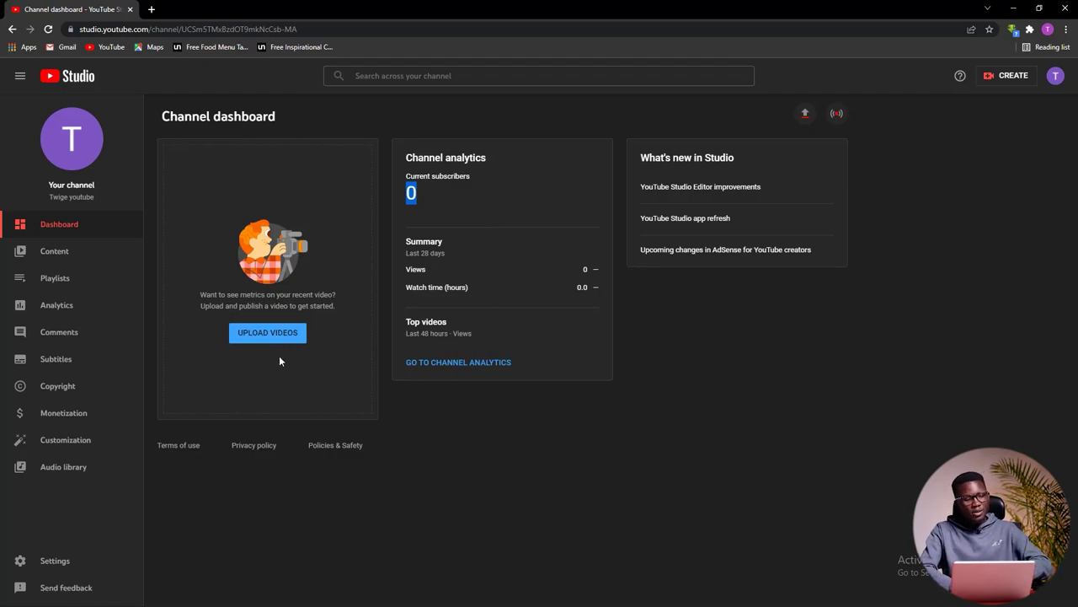
Step: Visit Content, Analytics, Comments and Customization, then return to the Dashboard
click(81, 250)
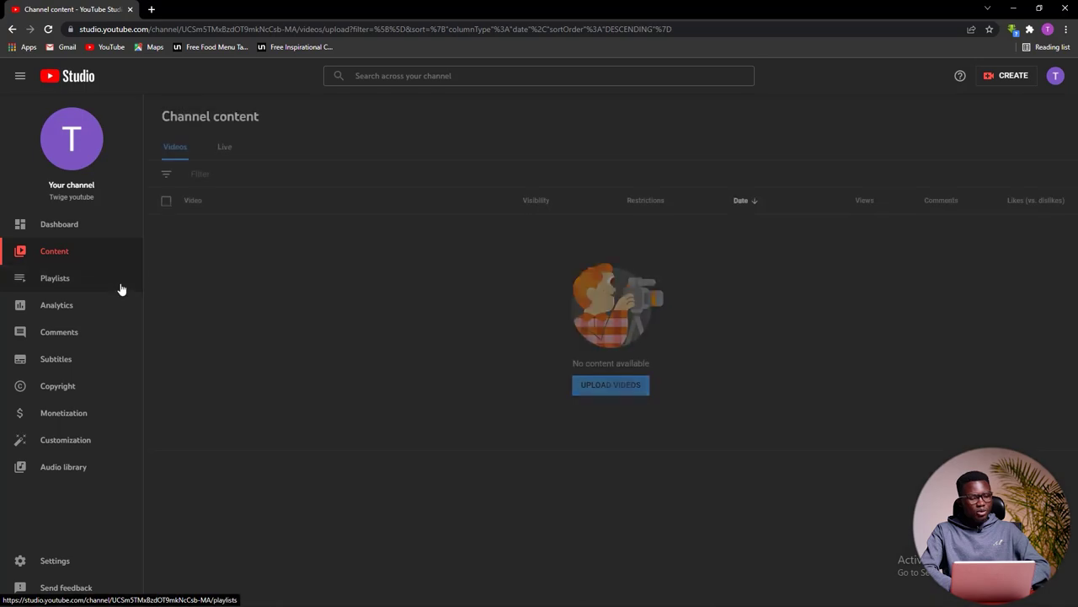
click(67, 317)
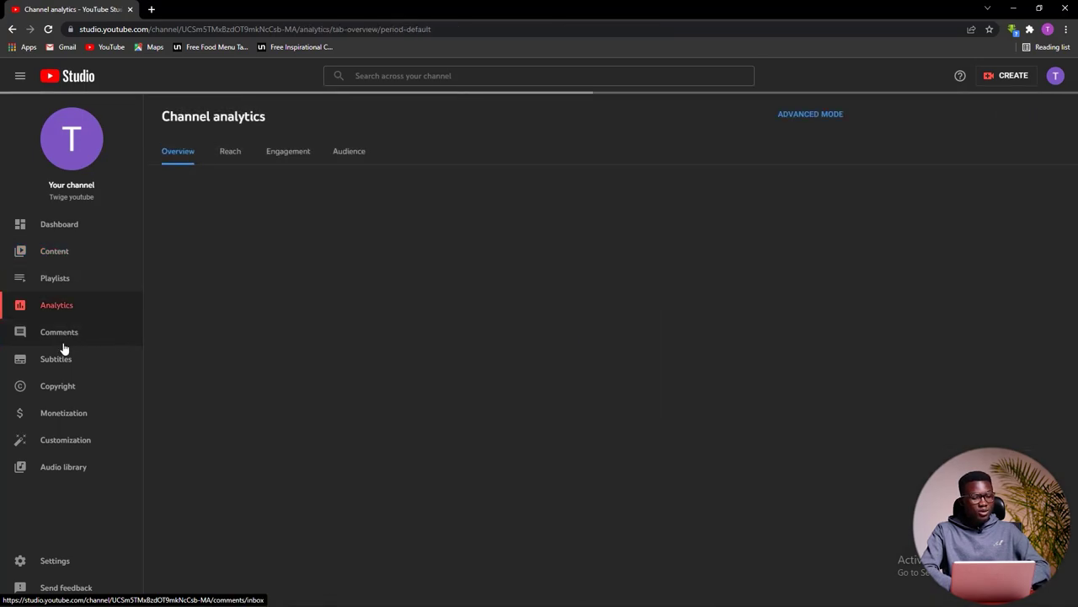
click(62, 337)
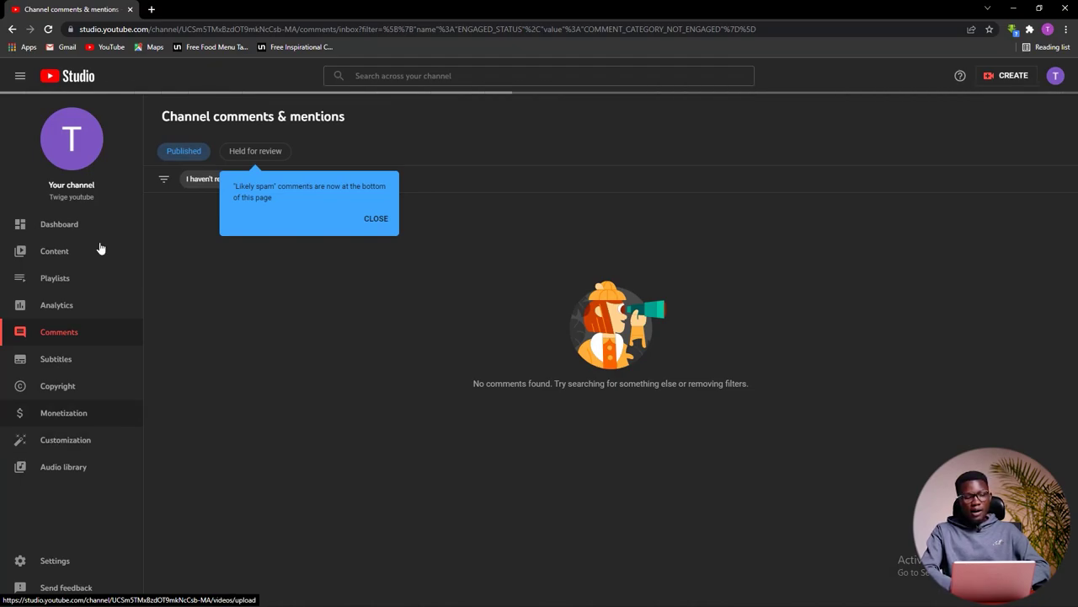
click(62, 441)
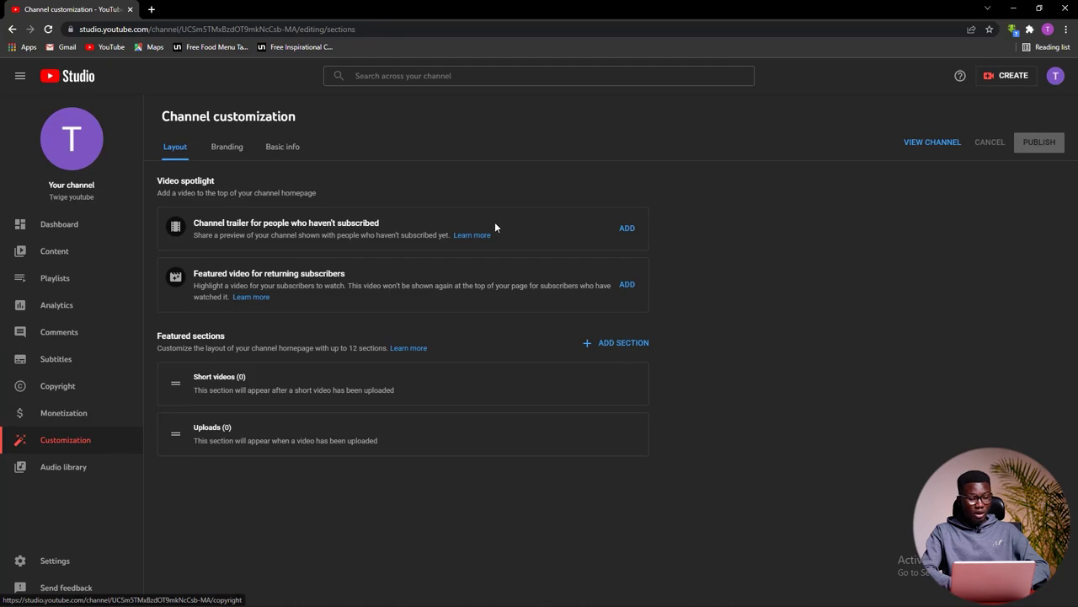
click(61, 242)
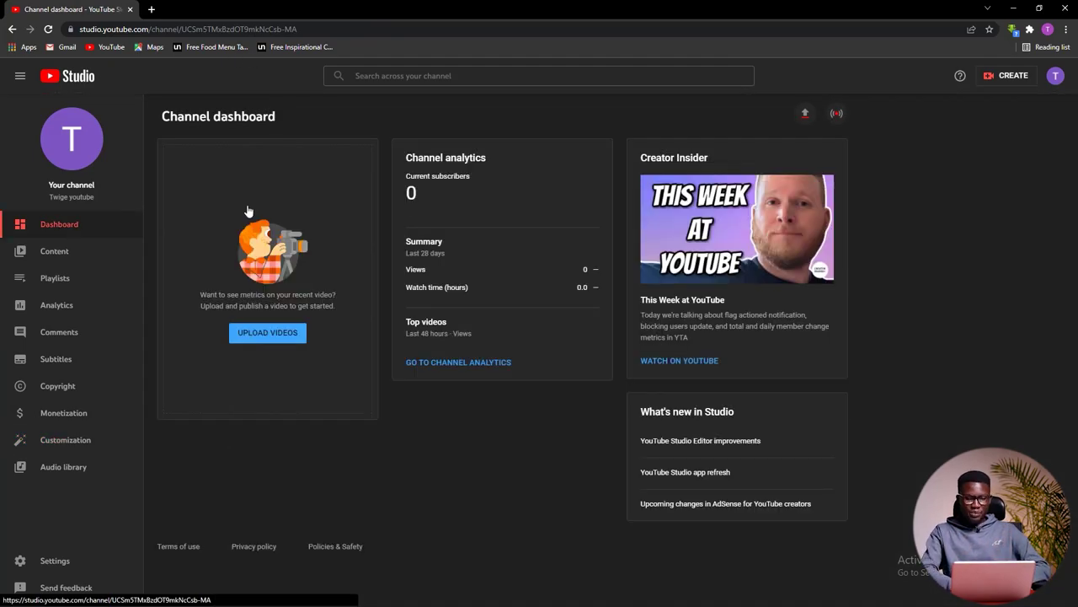